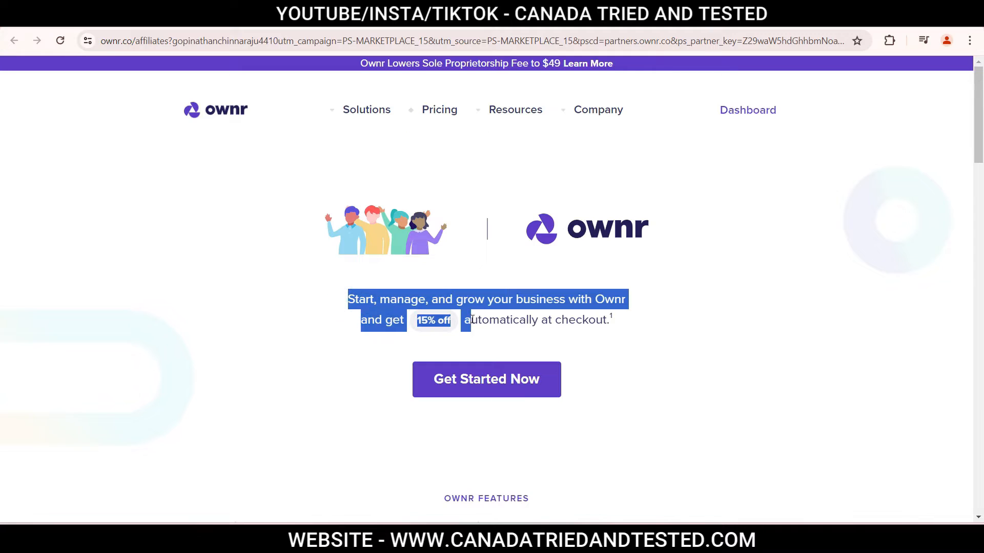
# Step: Get started from the Ownr offer page and choose to register a new business
pyautogui.click(673, 330)
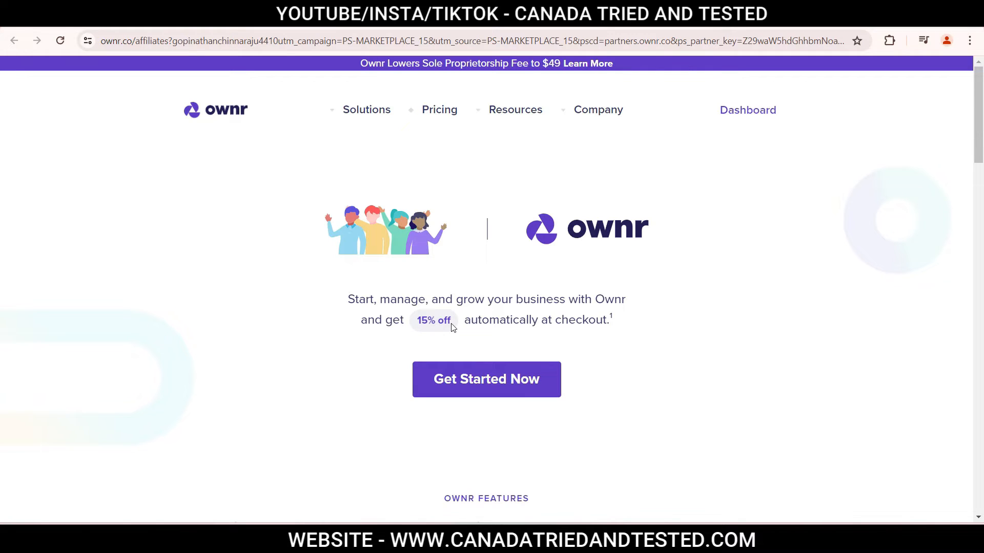
pyautogui.click(482, 385)
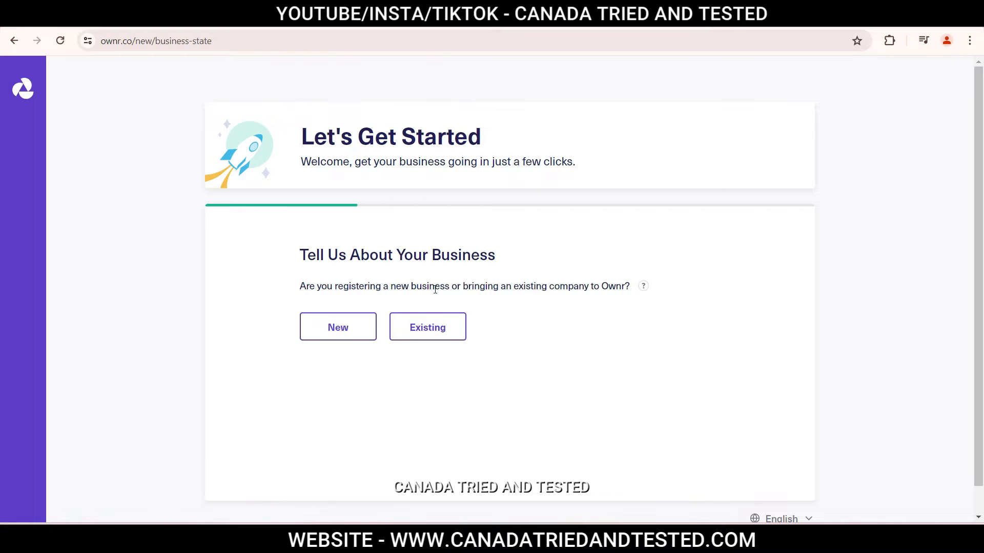
pyautogui.click(343, 339)
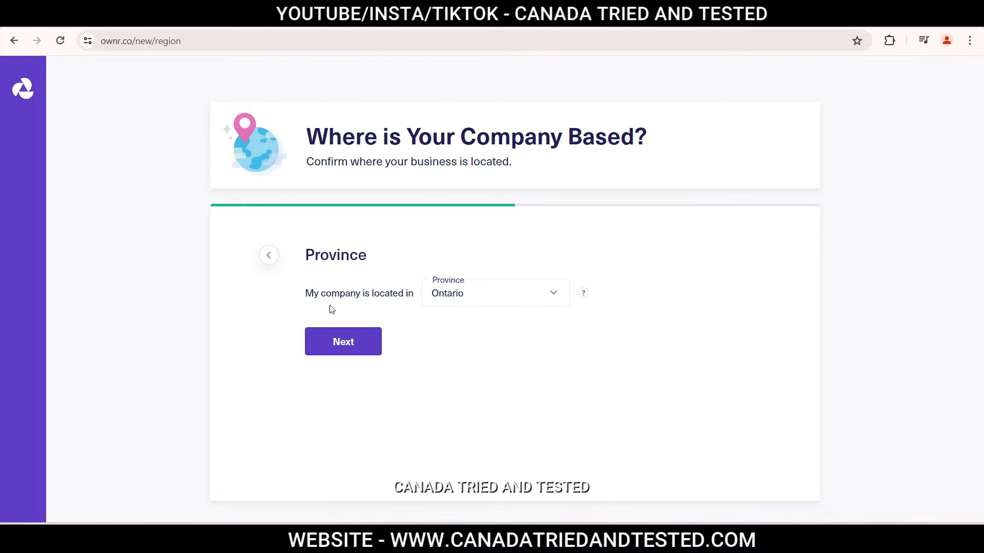
# Step: Set the company's province to British Columbia and continue to the business structure choice
pyautogui.click(551, 302)
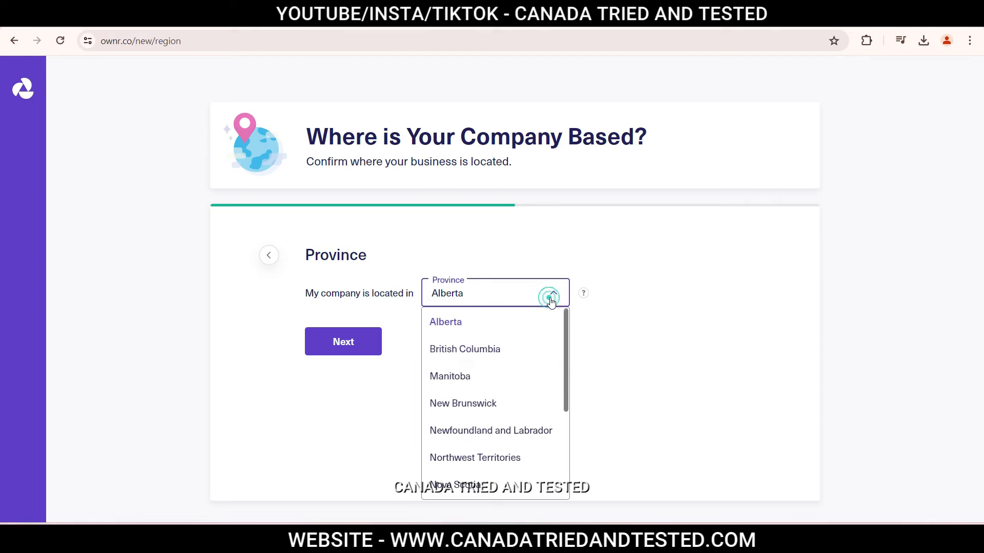
pyautogui.click(484, 352)
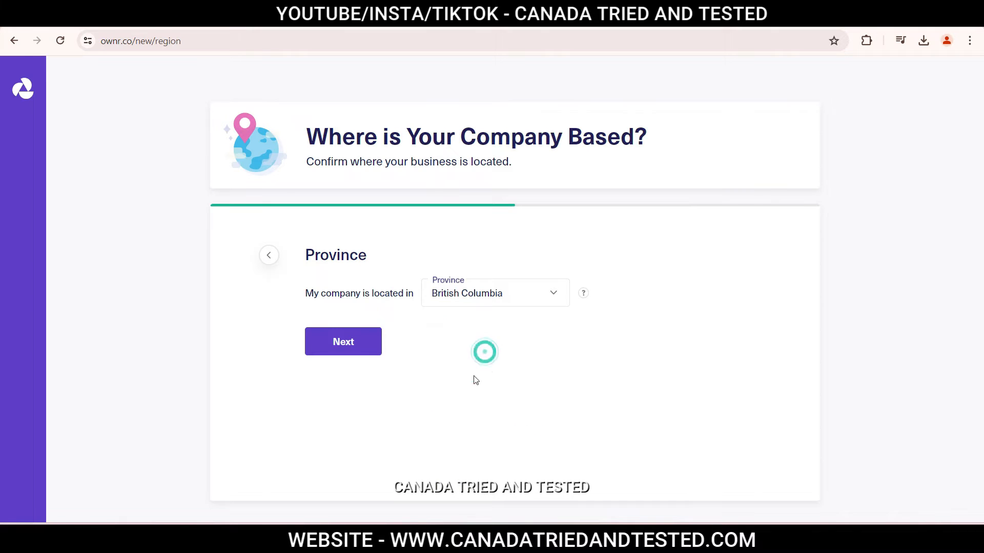
pyautogui.click(354, 353)
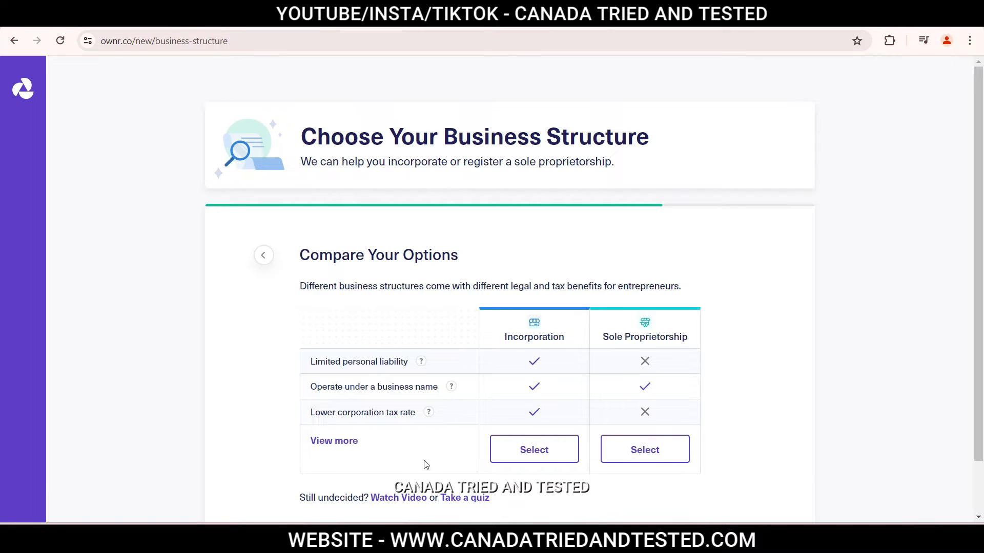
# Step: Expand the full comparison of business structures and select Sole Proprietorship
pyautogui.click(334, 441)
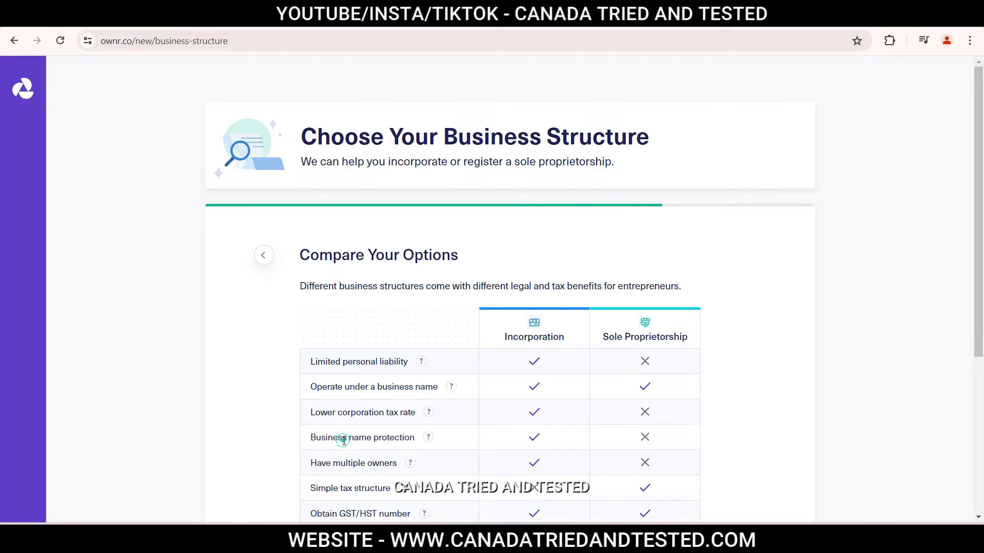
pyautogui.scroll(-2, 344, 448)
pyautogui.scroll(-1, 343, 449)
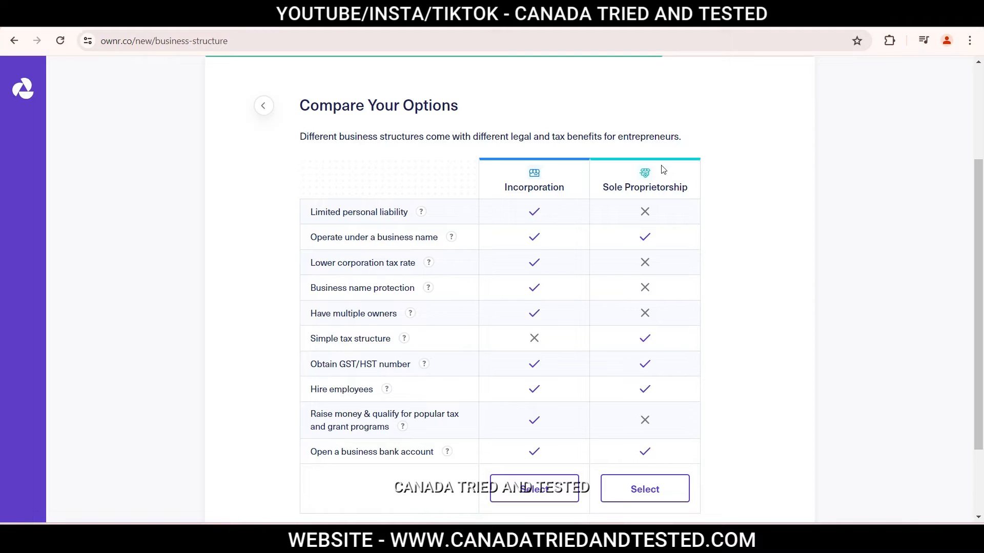
pyautogui.click(659, 504)
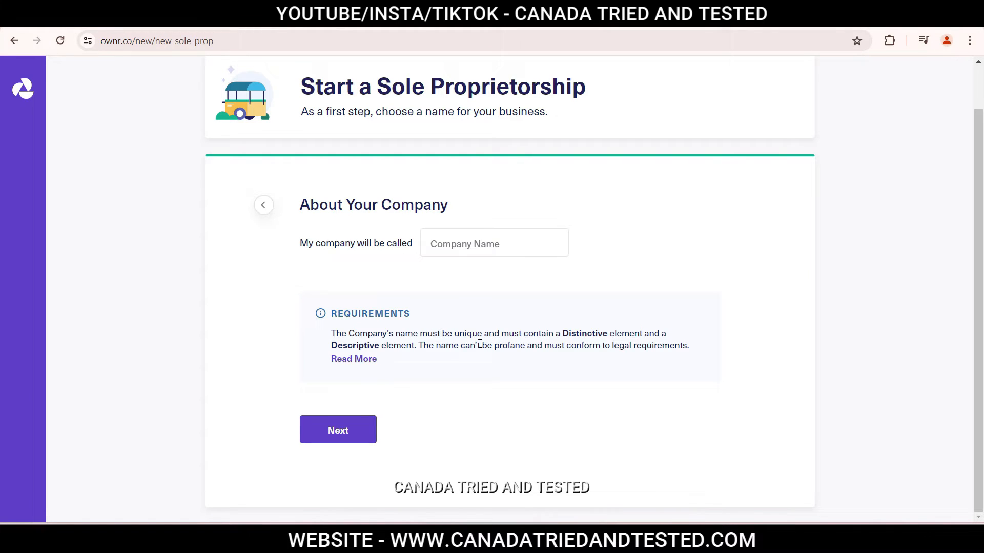
# Step: Check the naming requirements, enter "NovaCyber Consulting" as the company name and continue to account creation
pyautogui.moveTo(595, 334)
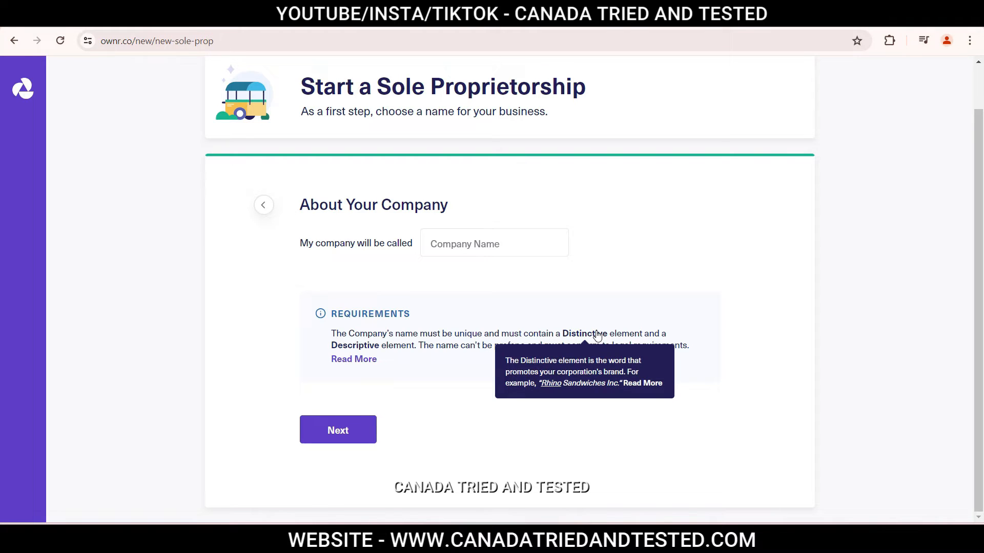
pyautogui.moveTo(364, 348)
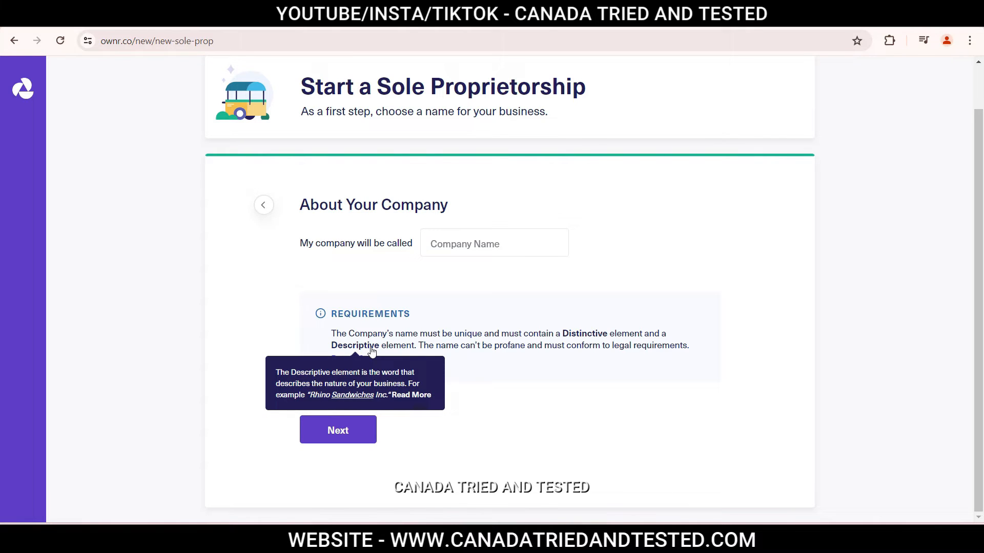
pyautogui.click(489, 243)
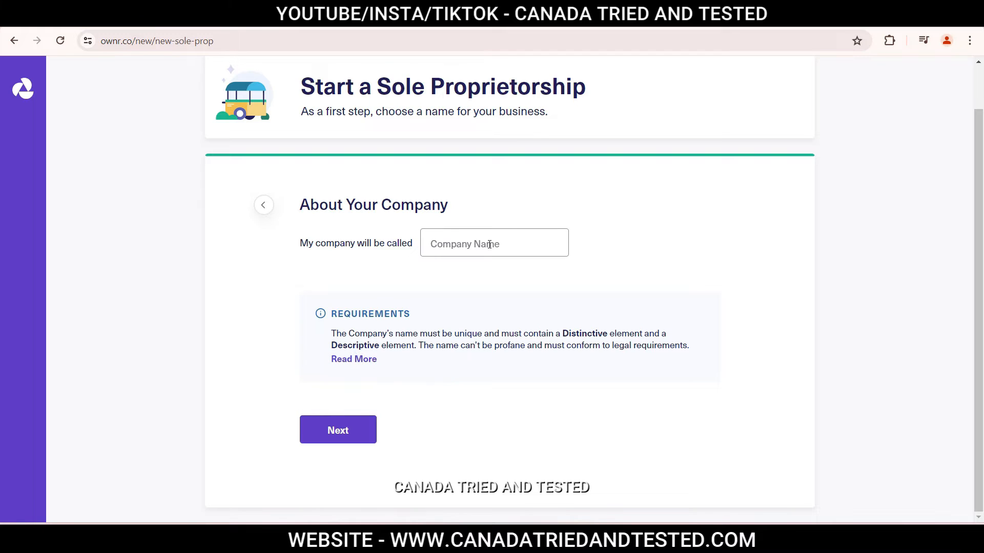
pyautogui.write('NovaCyber Consulting')
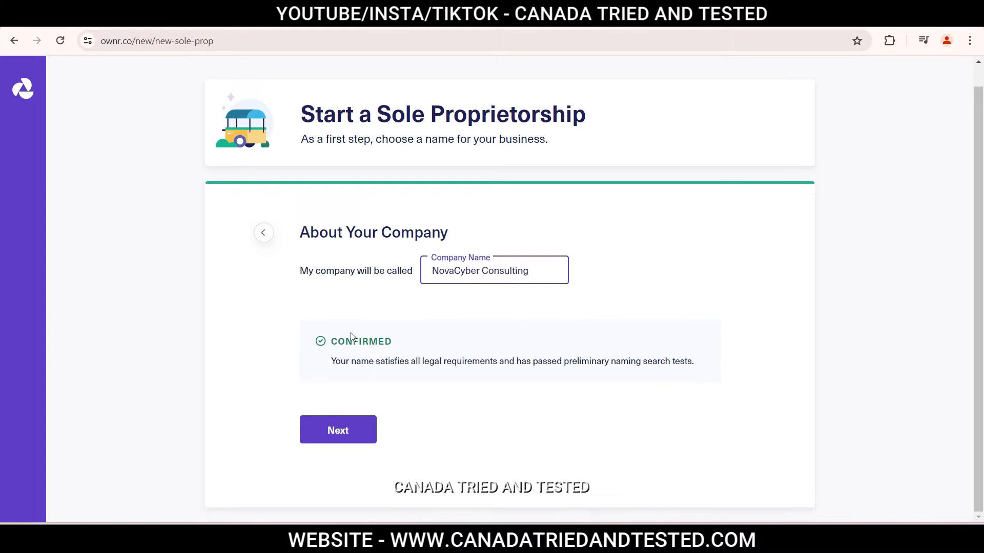
pyautogui.click(353, 435)
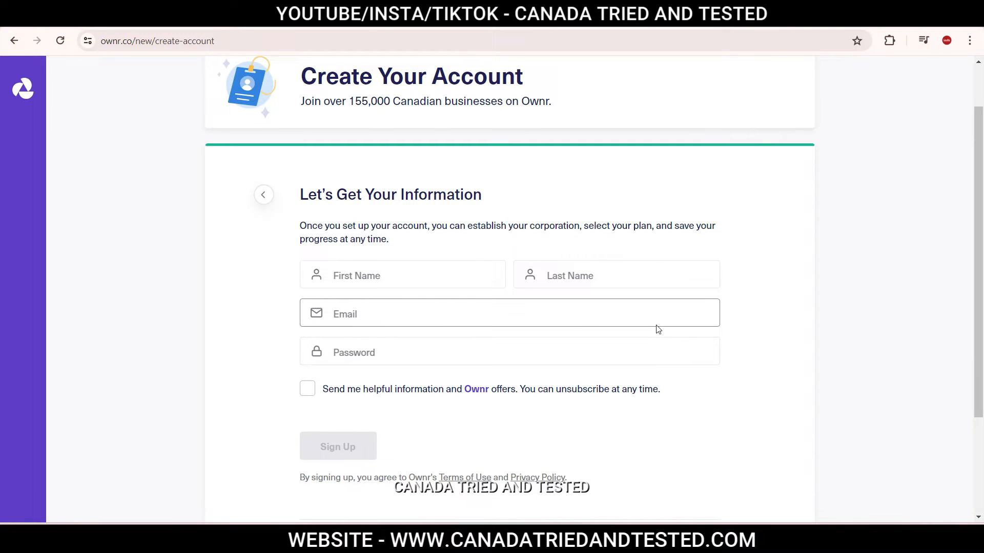
# Step: Check the Canadian resident definition in the account information and continue to the business information
pyautogui.scroll(2, 656, 325)
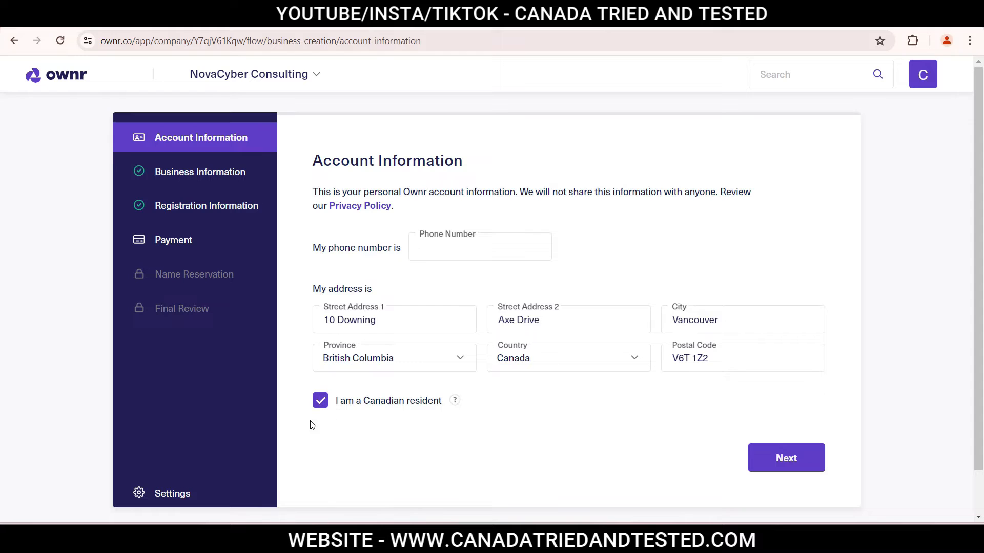
pyautogui.moveTo(454, 404)
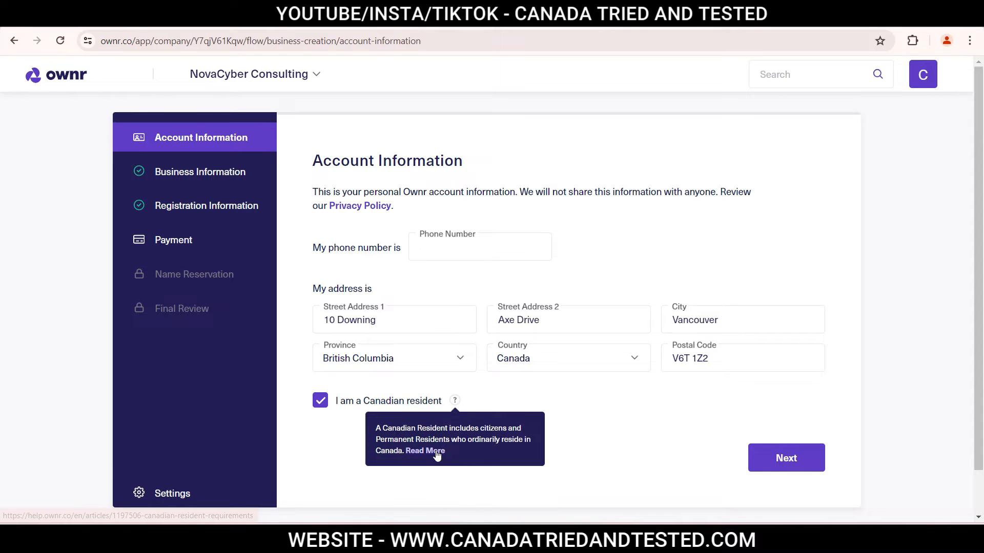
pyautogui.click(579, 454)
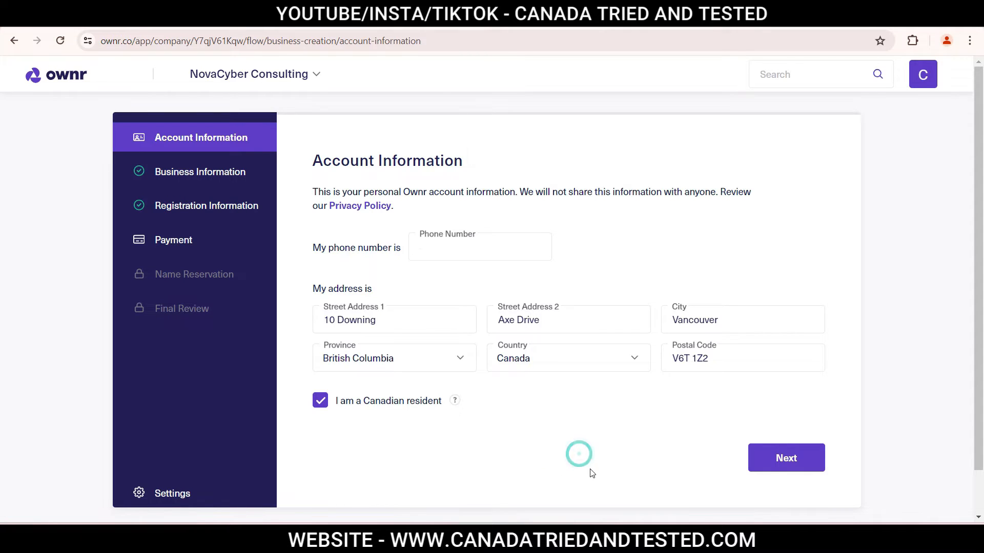
pyautogui.click(796, 468)
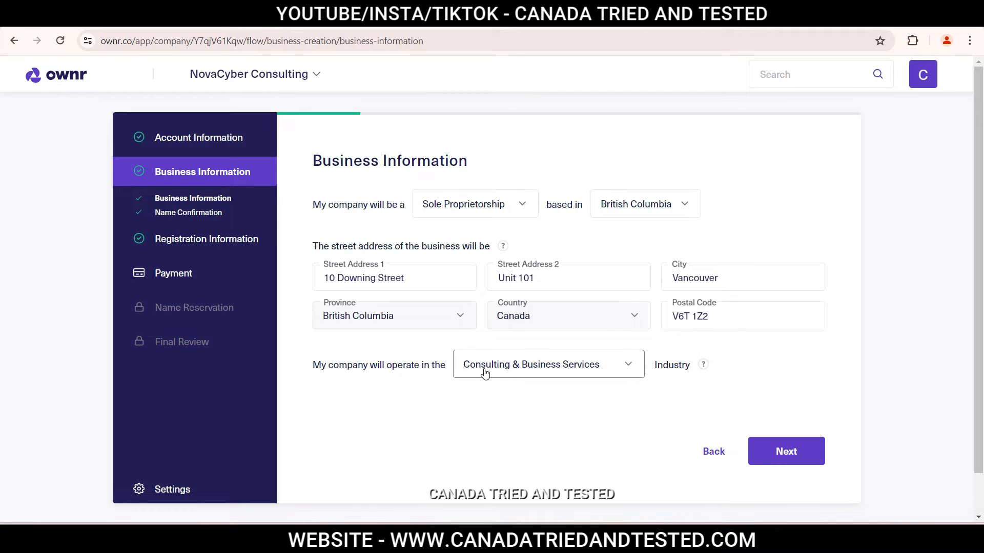
# Step: Review the available industries, keep Consulting & Business Services and continue to the name confirmation
pyautogui.click(502, 373)
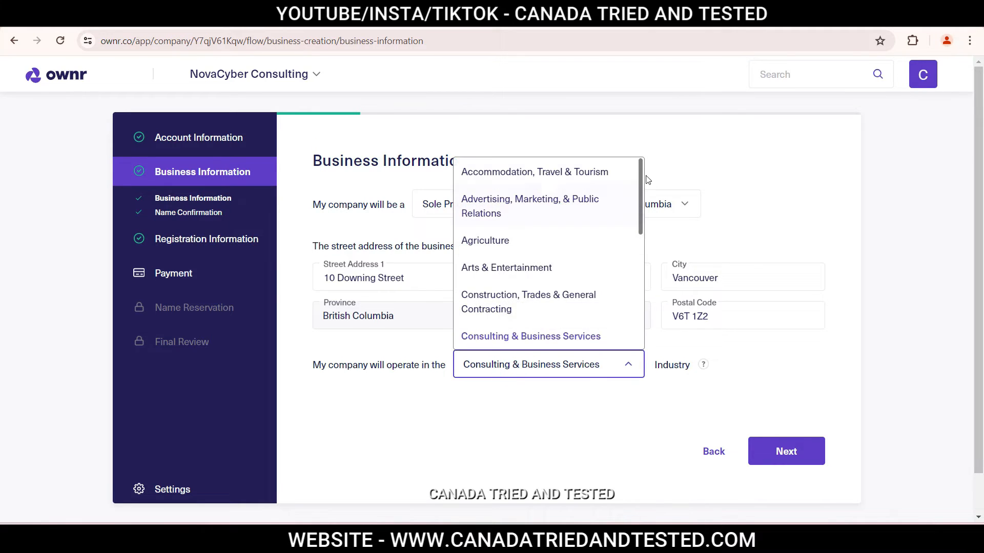
pyautogui.scroll(-5, 638, 174)
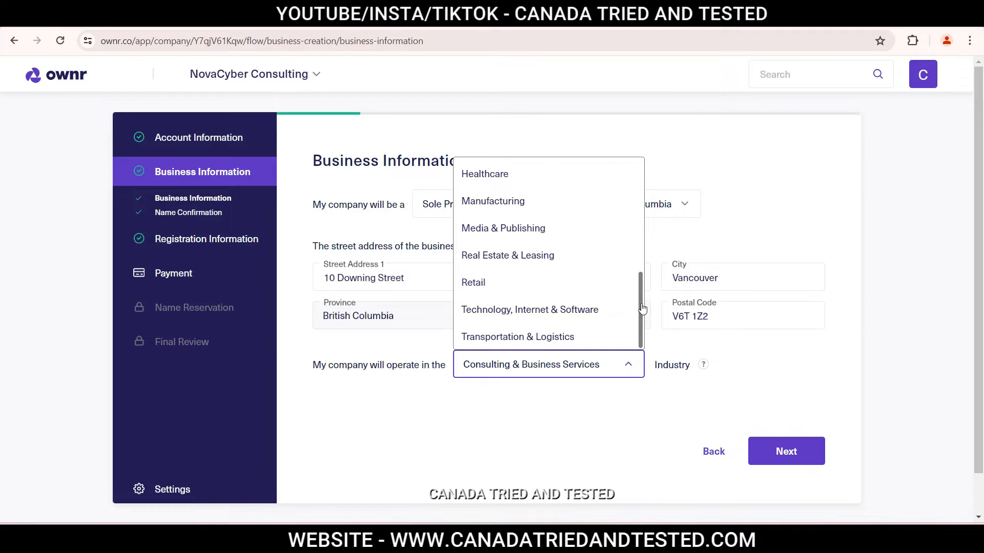
pyautogui.scroll(5, 643, 308)
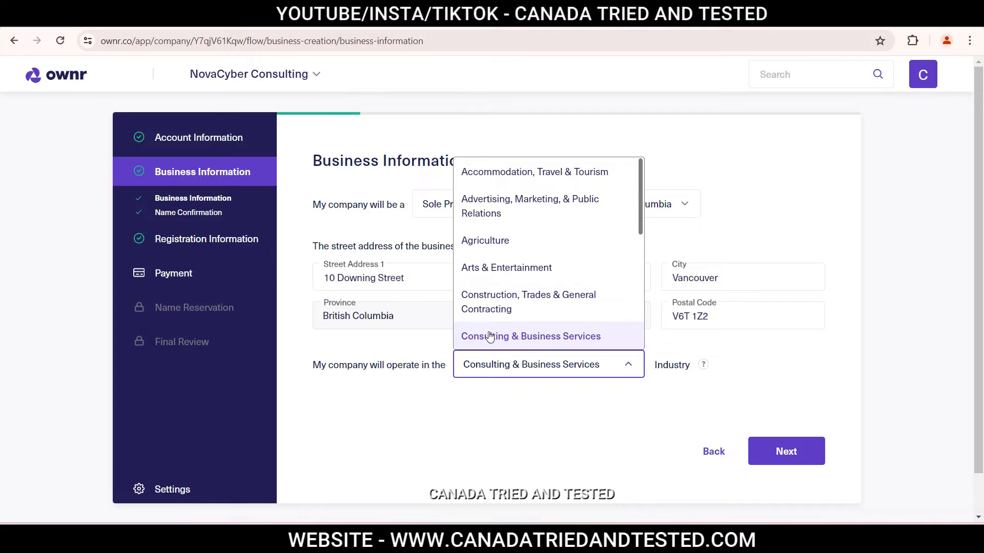
pyautogui.scroll(-1, 567, 347)
pyautogui.scroll(-5, 567, 343)
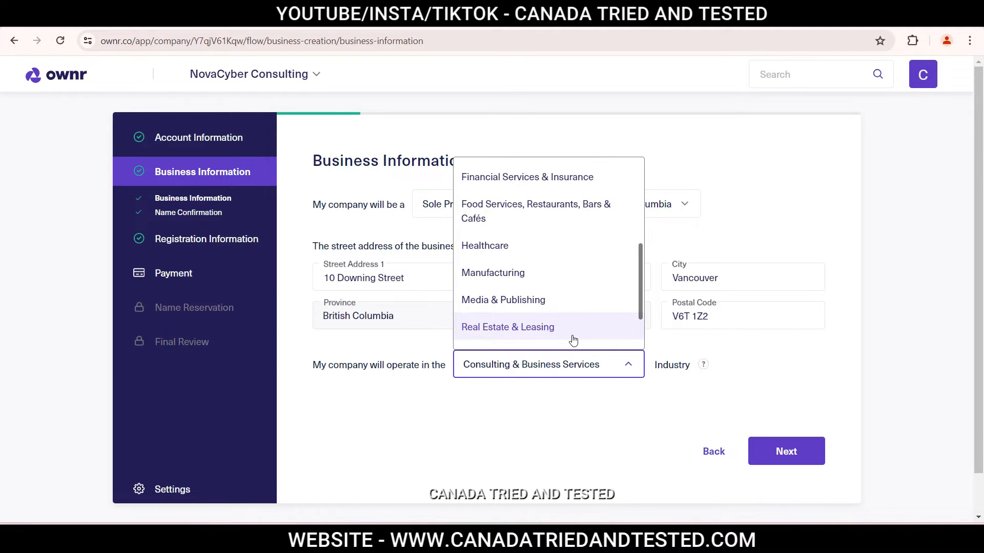
pyautogui.click(590, 418)
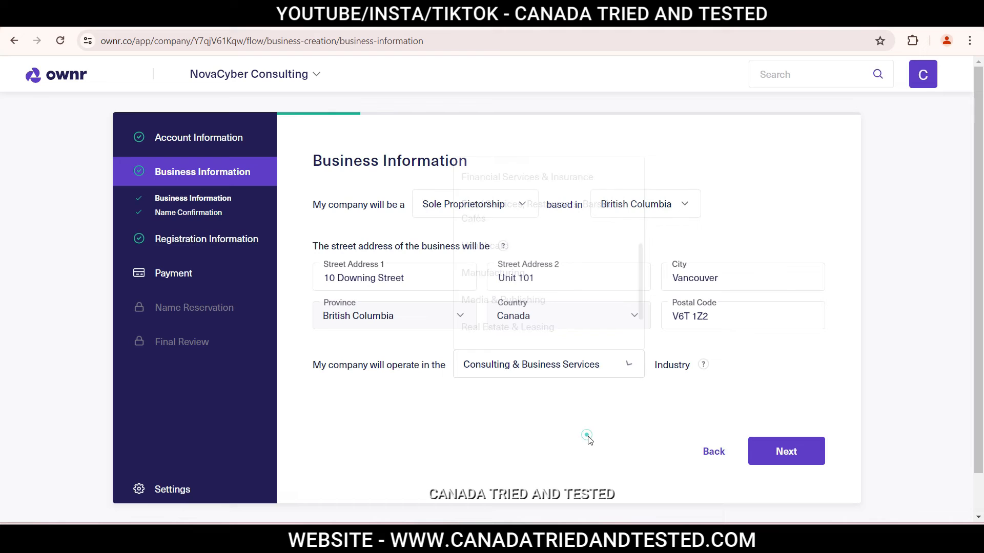
pyautogui.click(791, 464)
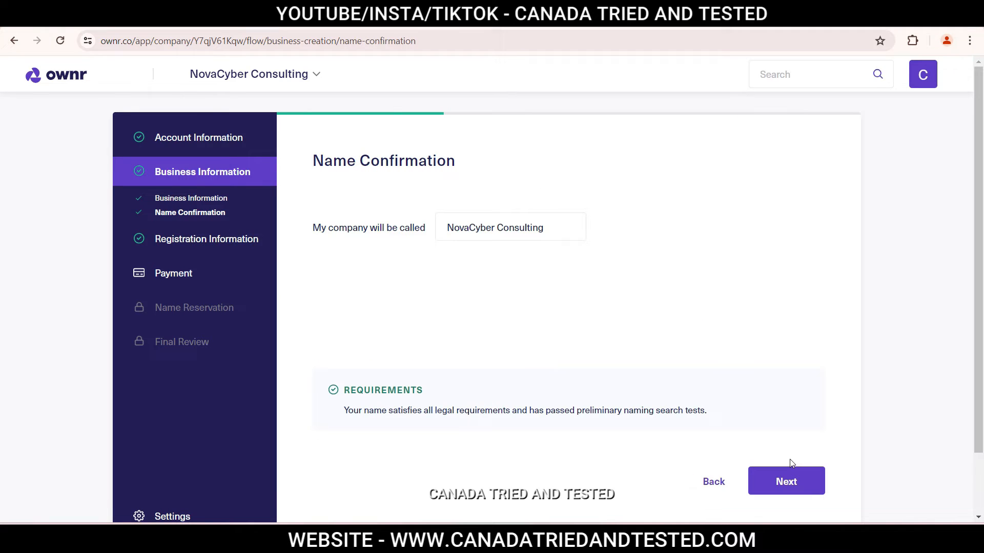
# Step: Review the company name and its requirements, and continue to the registration information
pyautogui.moveTo(317, 161); pyautogui.dragTo(496, 167)
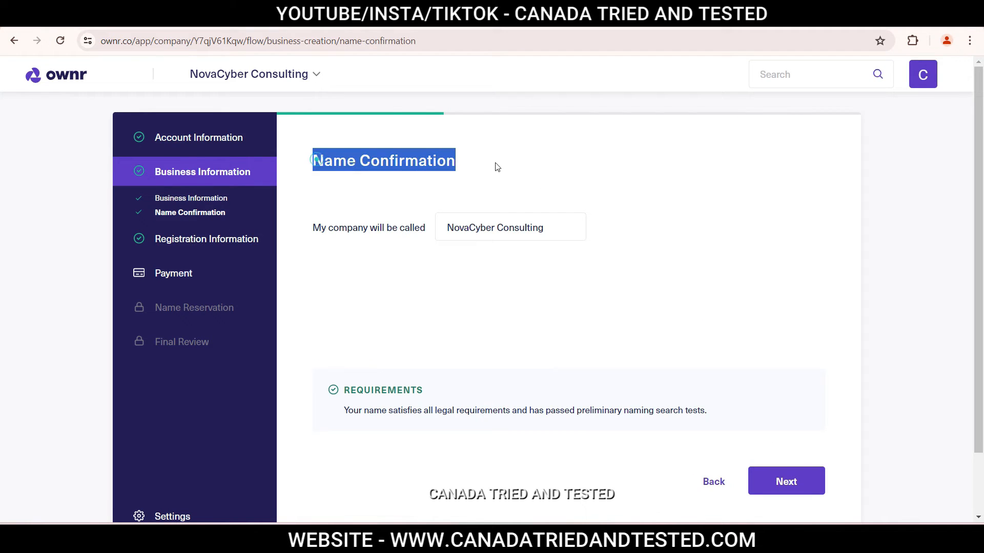
pyautogui.click(578, 271)
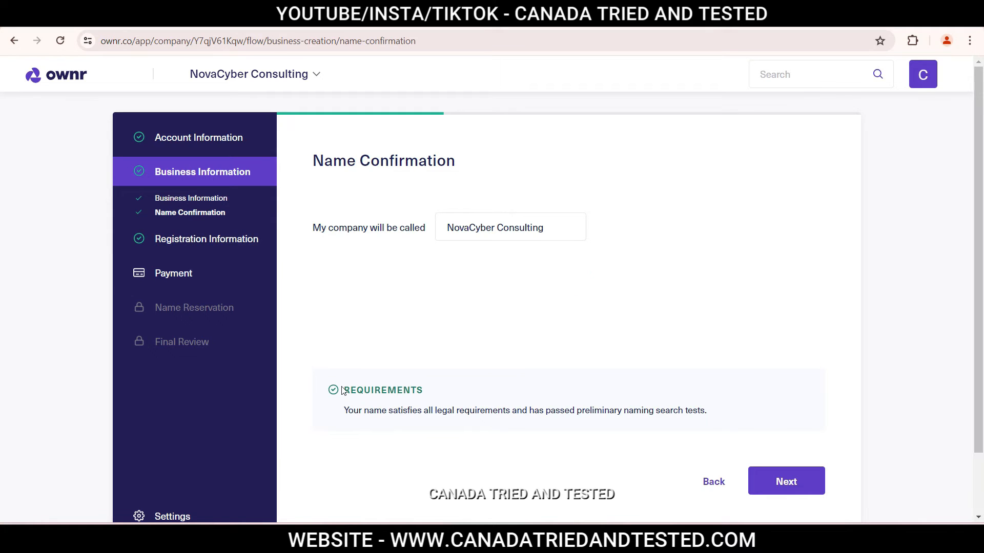
pyautogui.moveTo(336, 389); pyautogui.dragTo(505, 396)
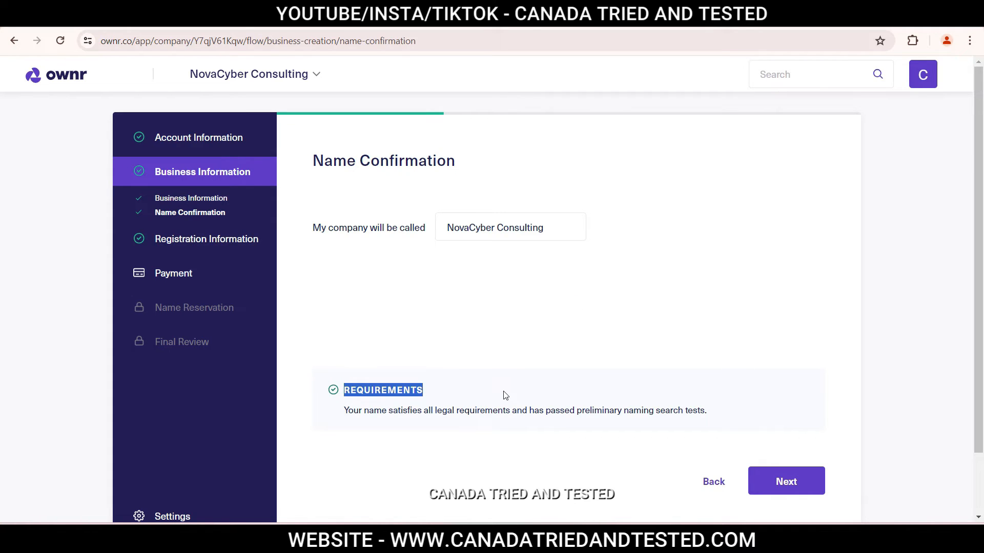
pyautogui.click(500, 393)
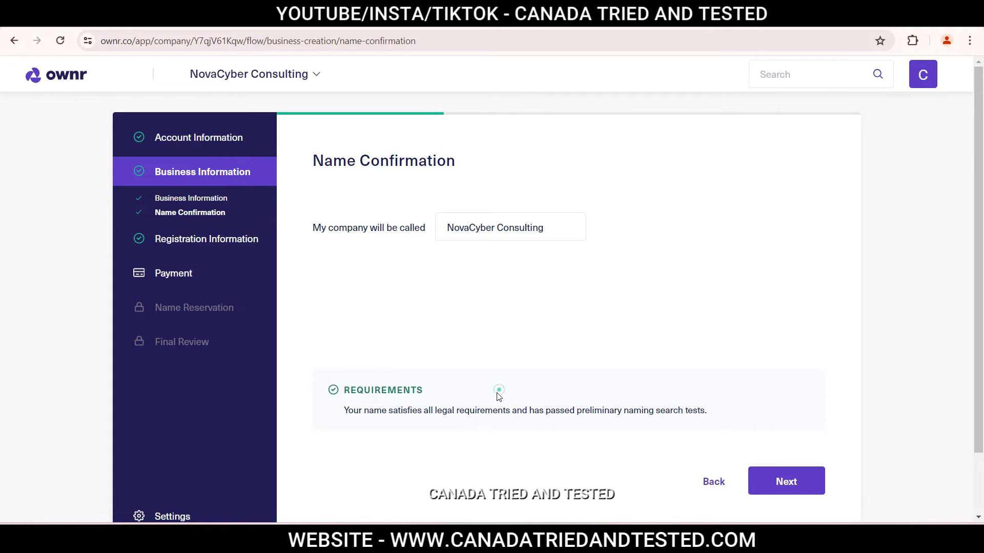
pyautogui.click(791, 488)
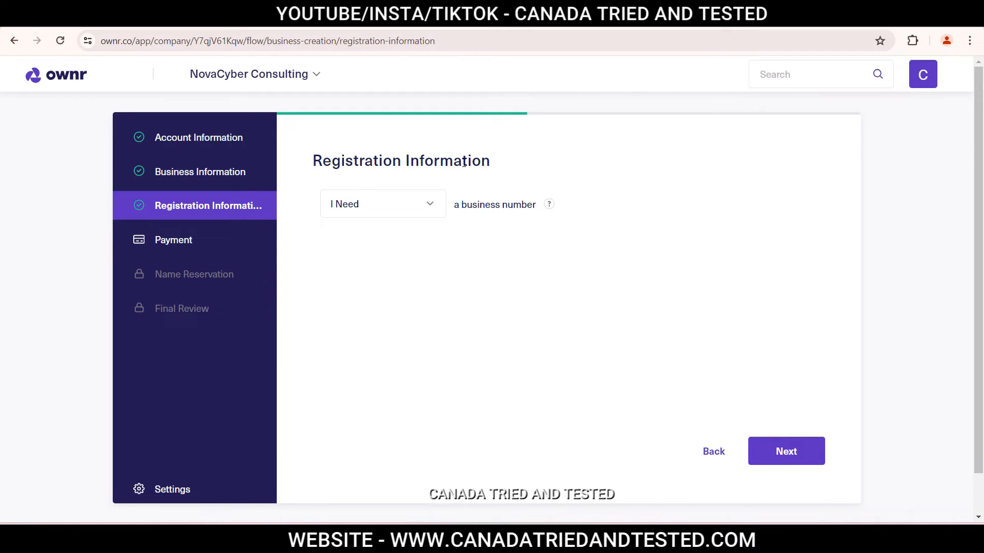
# Step: Choose "I Need" for the business number and continue to the package overview
pyautogui.click(426, 207)
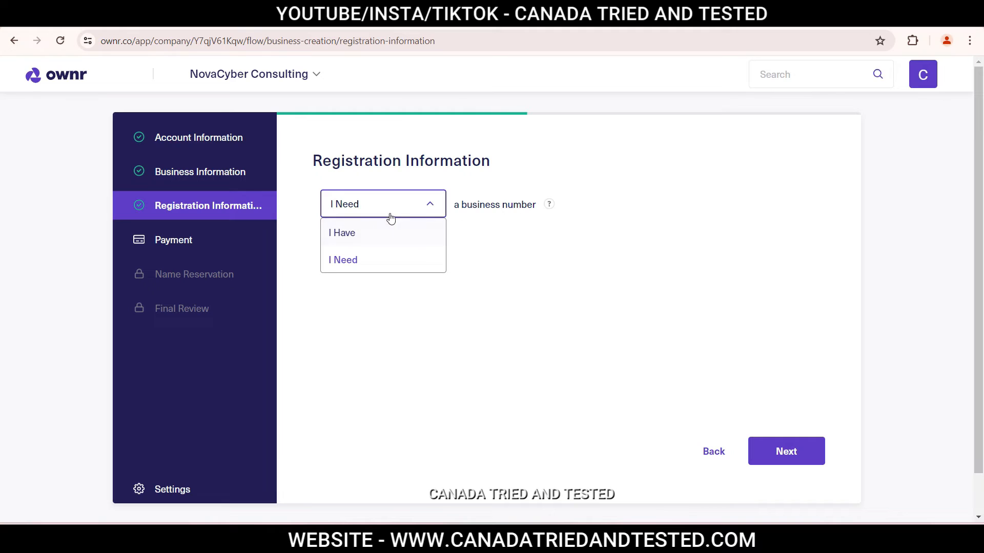
pyautogui.click(364, 263)
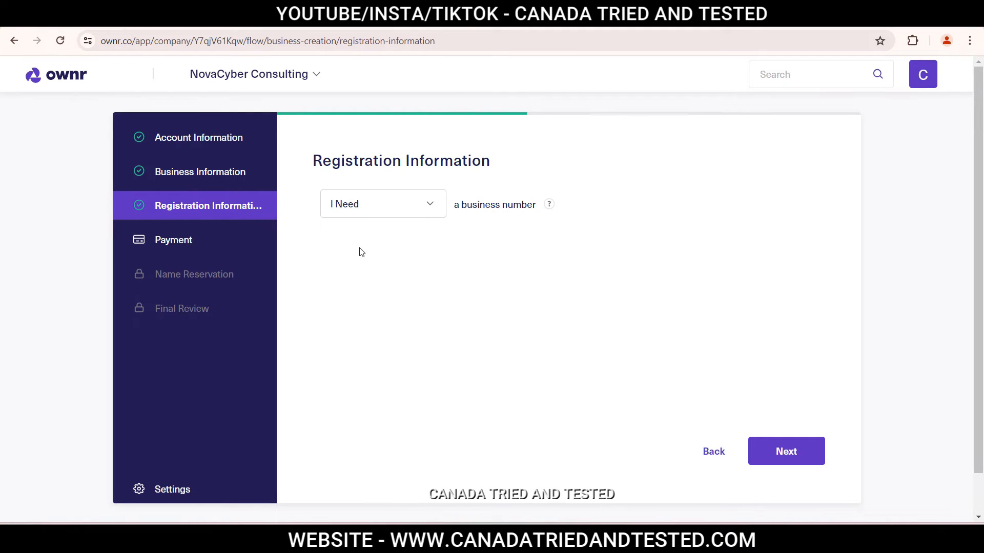
pyautogui.click(798, 455)
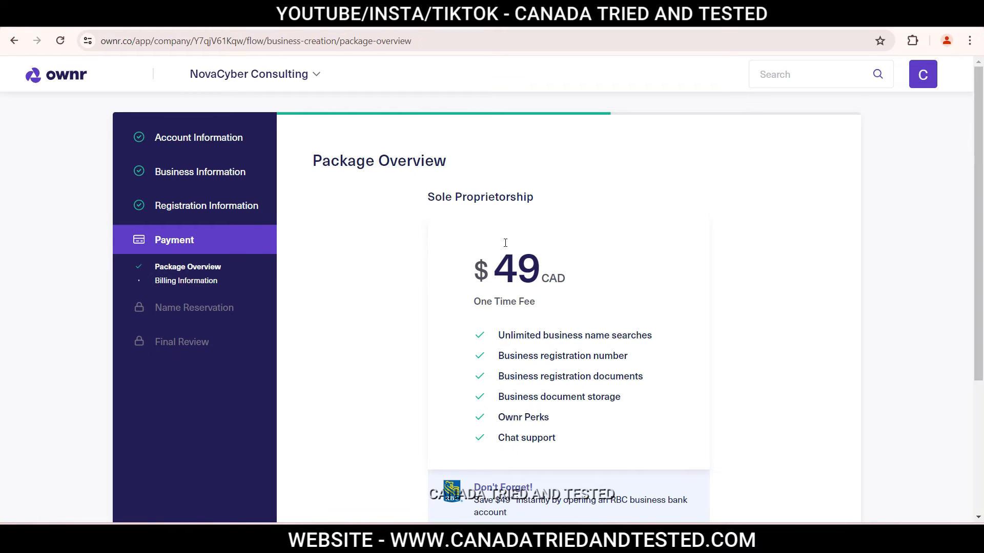
# Step: Examine the Sole Proprietorship package's price and included features
pyautogui.scroll(-1, 504, 244)
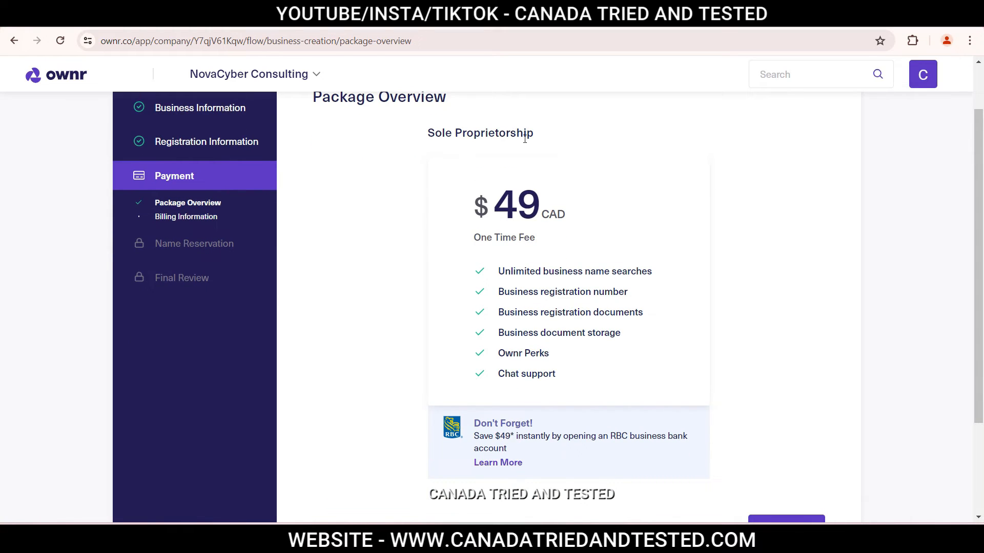
pyautogui.moveTo(482, 205); pyautogui.dragTo(593, 209)
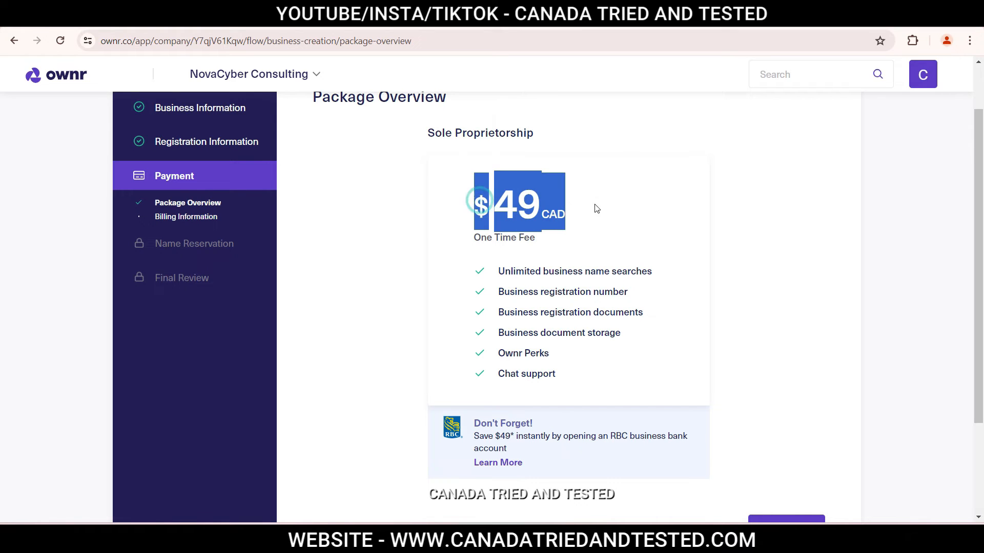
pyautogui.click(602, 235)
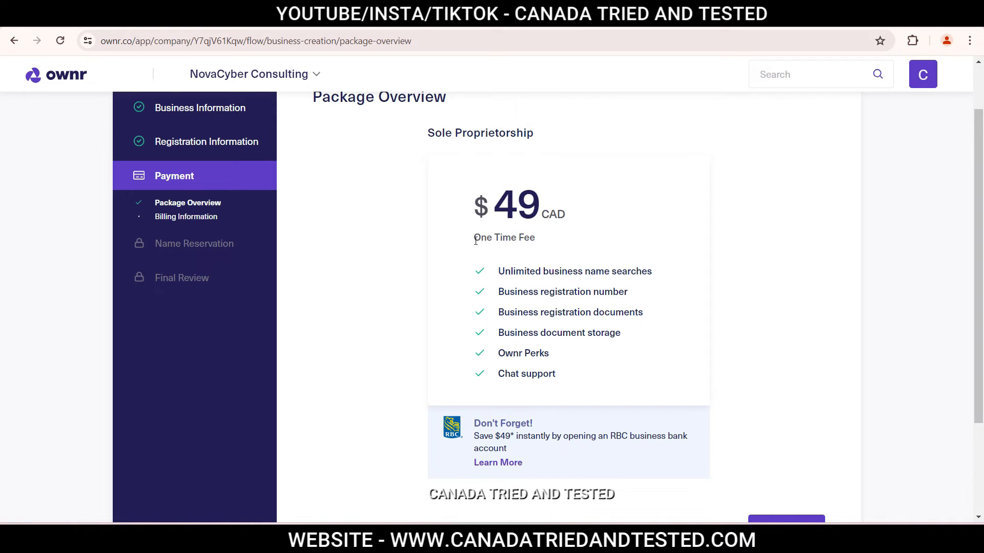
# Step: Review the Sole Proprietorship package's one-time fee and included features, and continue to the billing information
pyautogui.moveTo(474, 238); pyautogui.dragTo(549, 242)
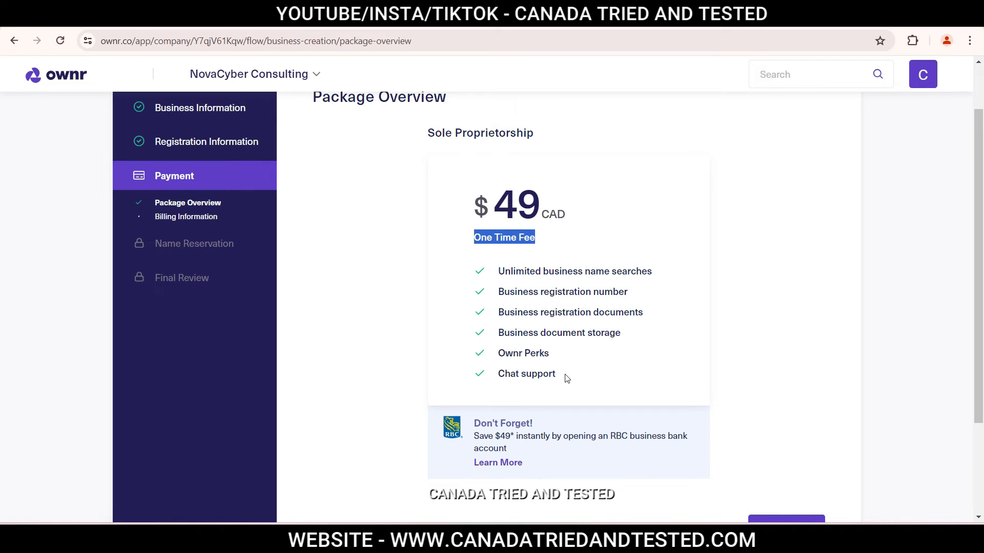
pyautogui.scroll(-1, 564, 378)
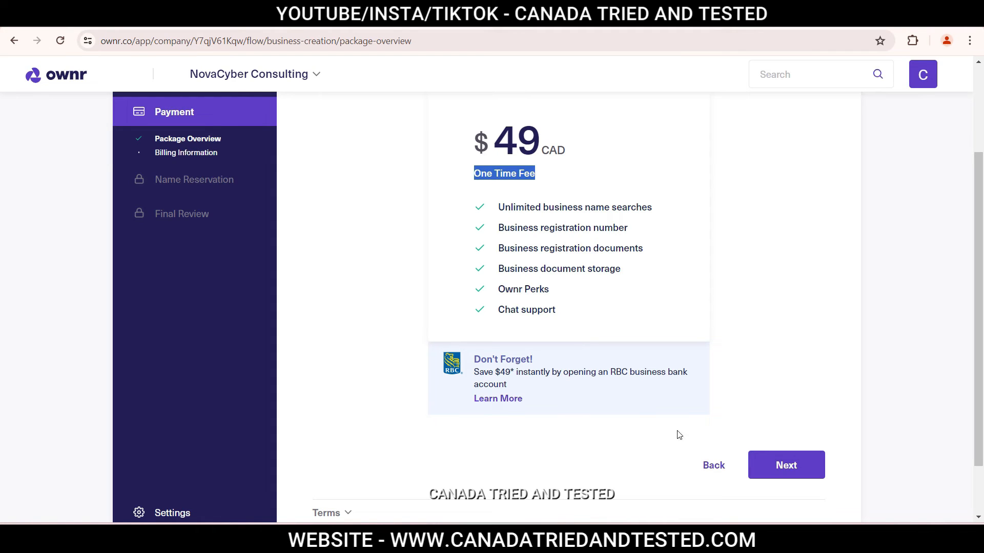
pyautogui.click(804, 477)
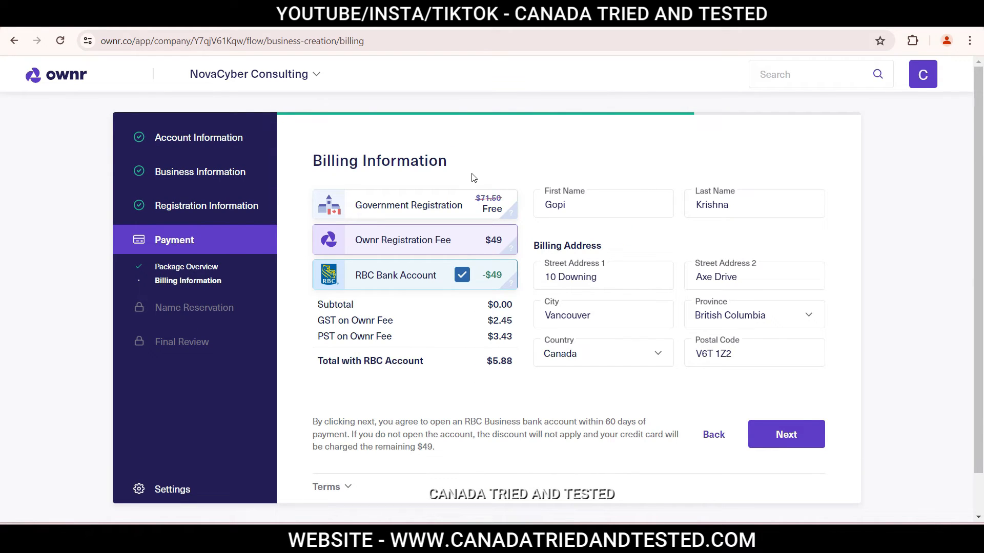
# Step: Check the explanations of the billing items and compare the total without and with the RBC Bank Account discount, leaving the discount selected
pyautogui.moveTo(406, 206)
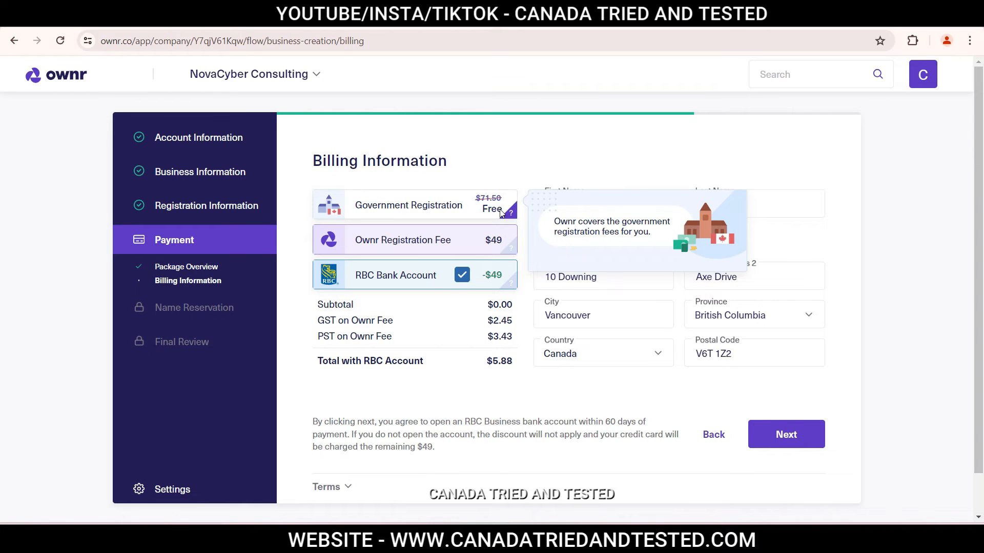
pyautogui.moveTo(367, 251)
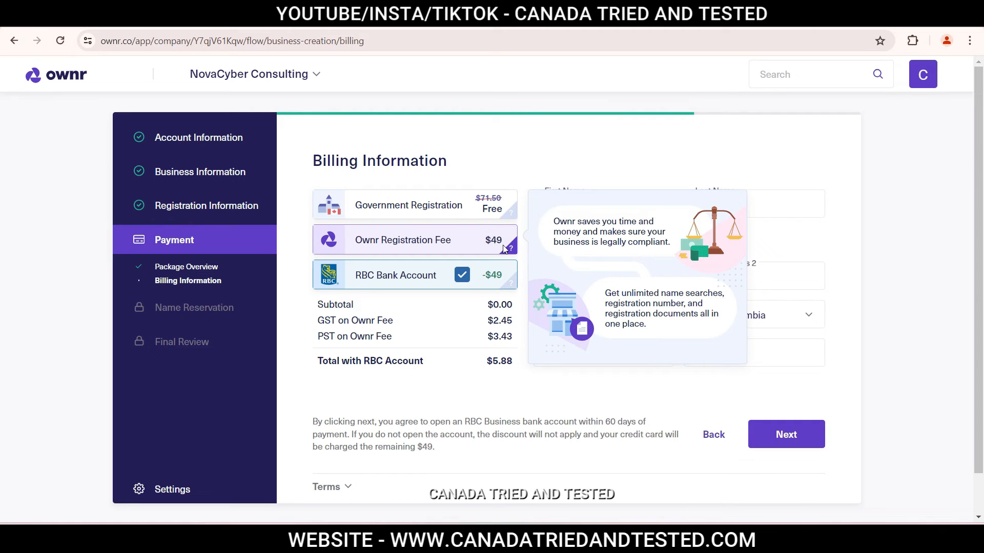
pyautogui.moveTo(334, 283)
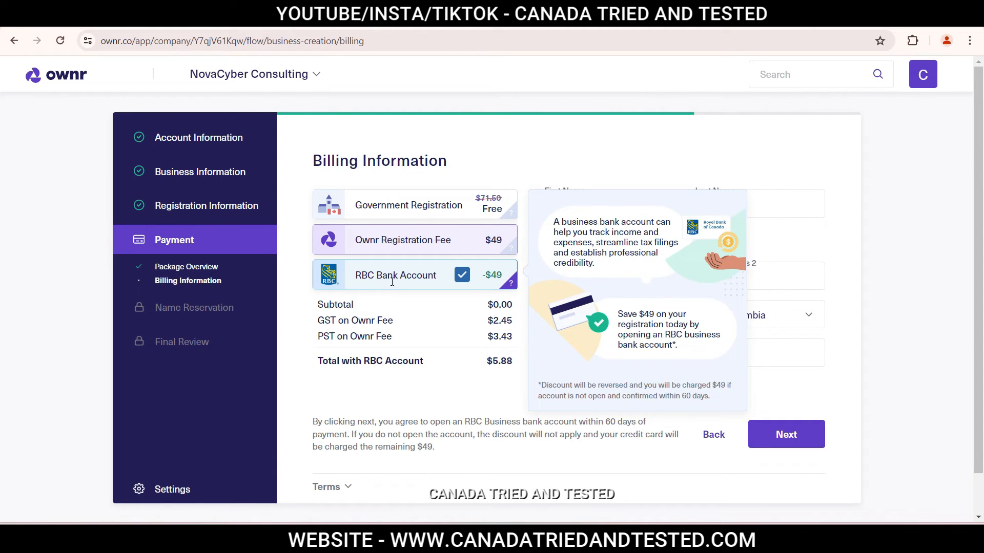
pyautogui.doubleClick(488, 275)
pyautogui.click(464, 279)
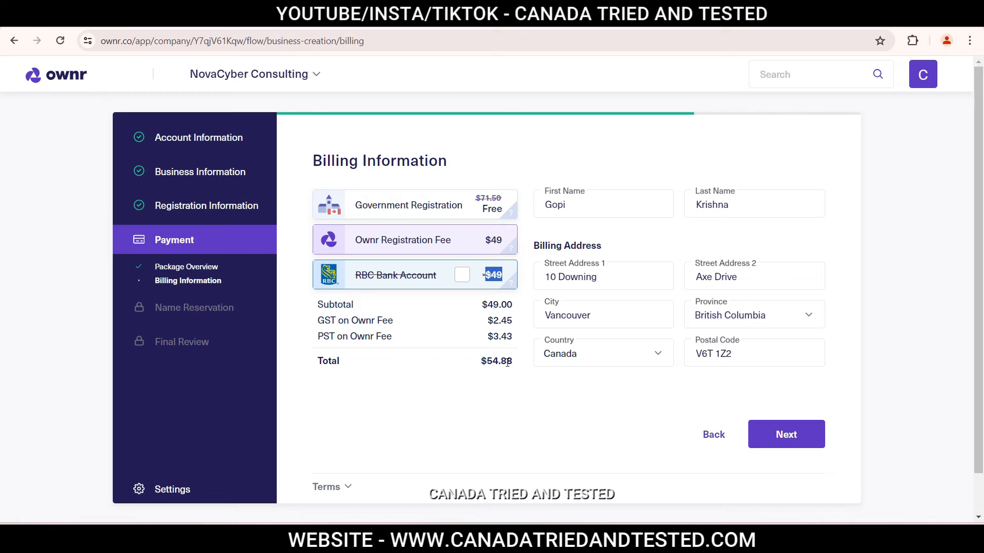
pyautogui.click(461, 275)
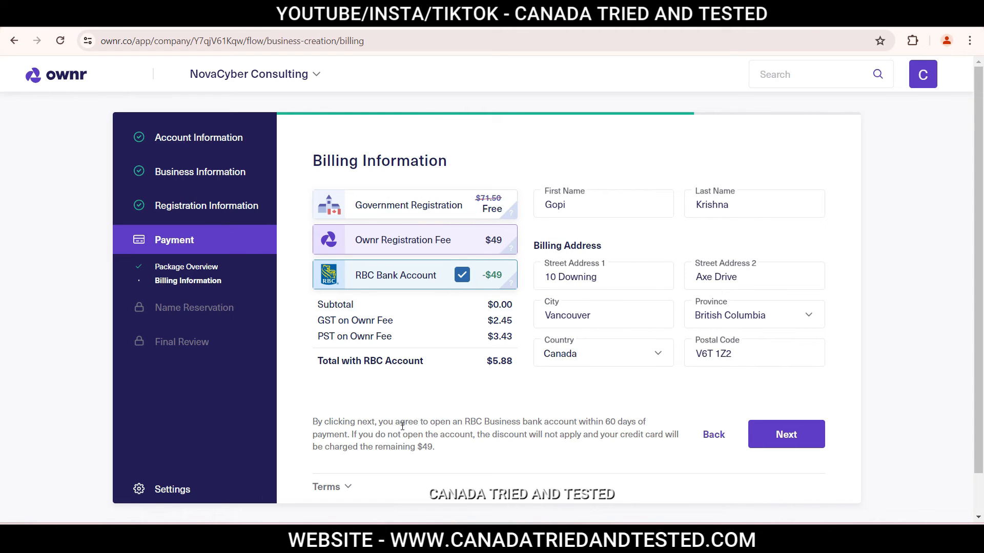
# Step: Review the RBC business account condition, keep the filled-in billing details and continue to the payment information
pyautogui.moveTo(467, 424); pyautogui.dragTo(352, 435)
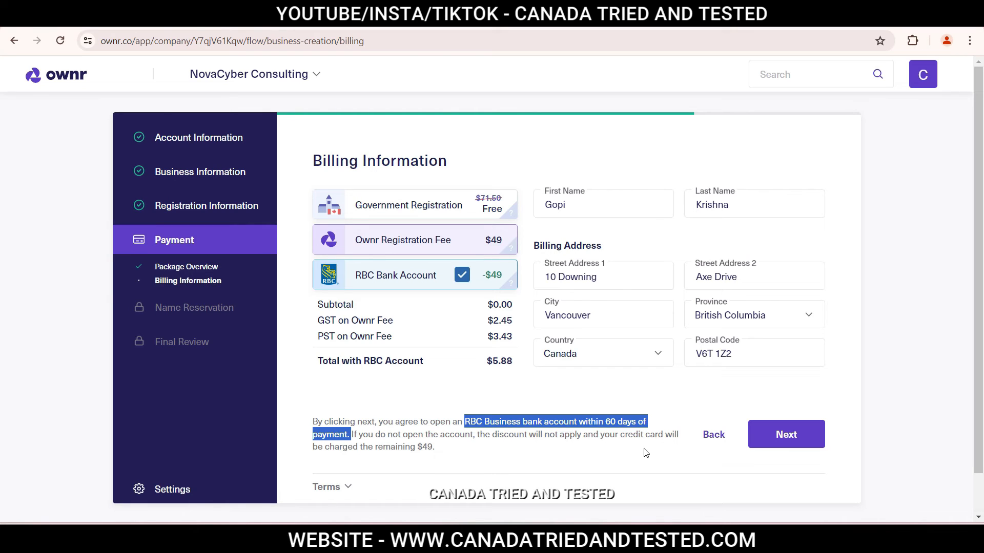
pyautogui.click(445, 456)
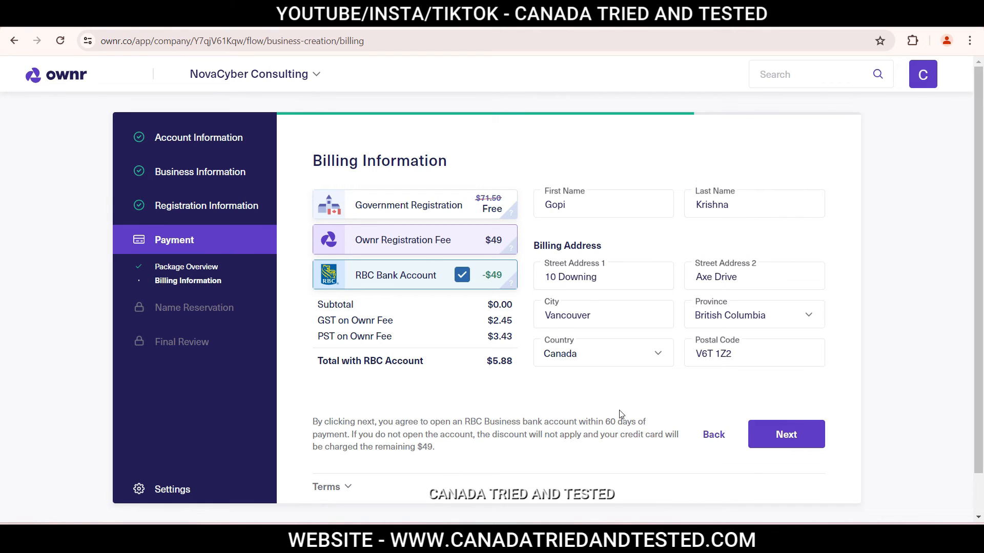
pyautogui.click(796, 445)
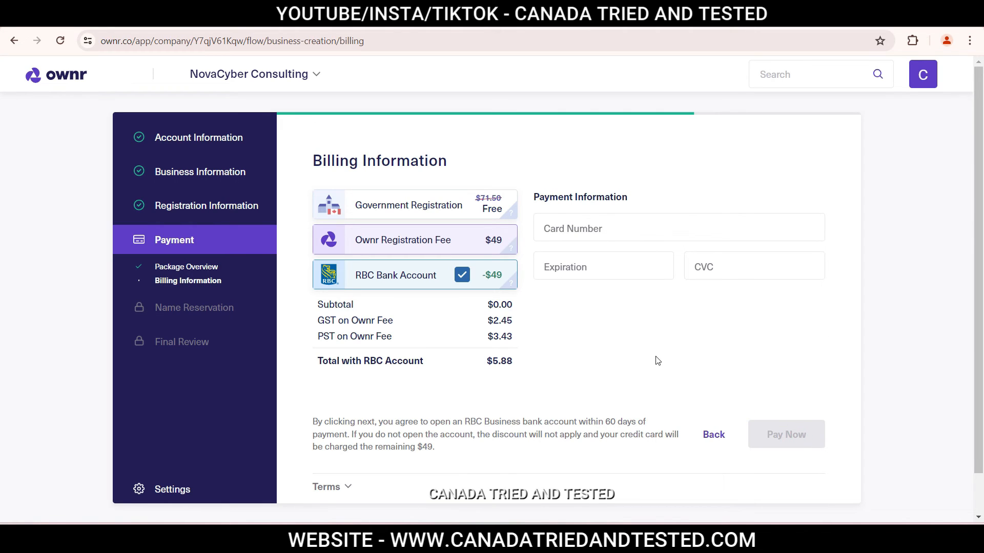